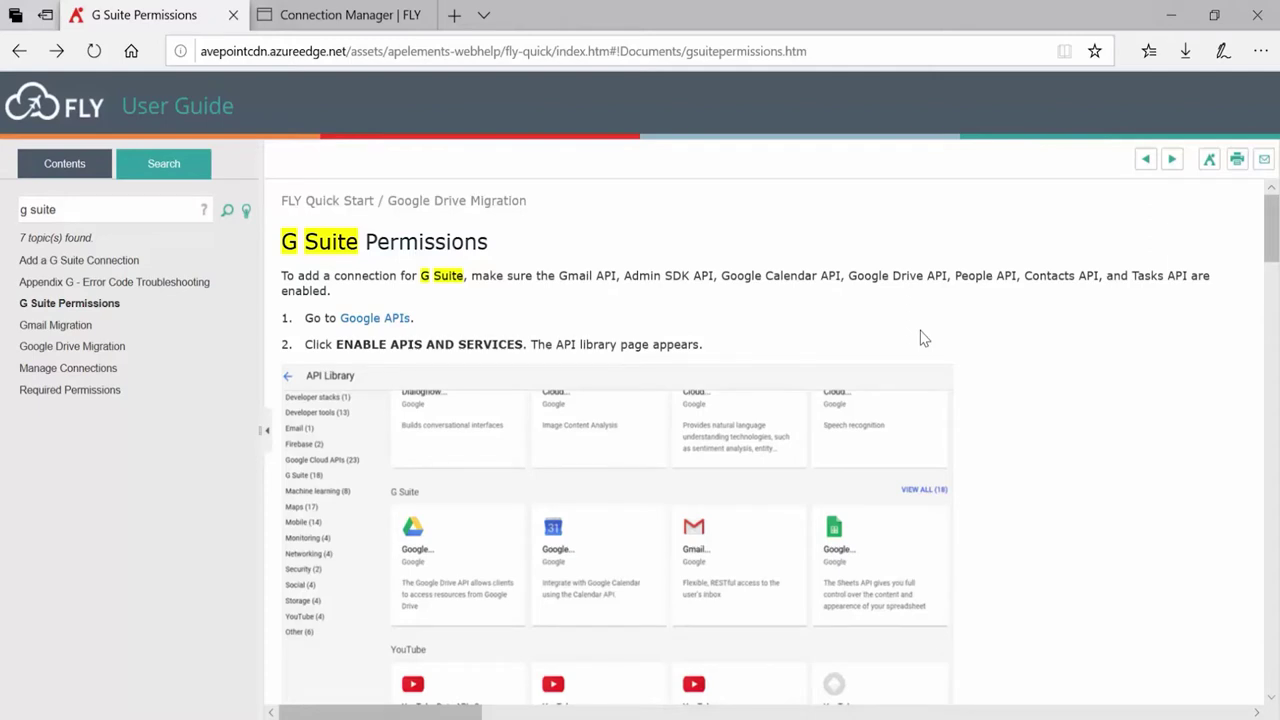
Step: Leave FLY Connection Manager for the Google Cloud service accounts list of project GMig
left_click(329, 22)
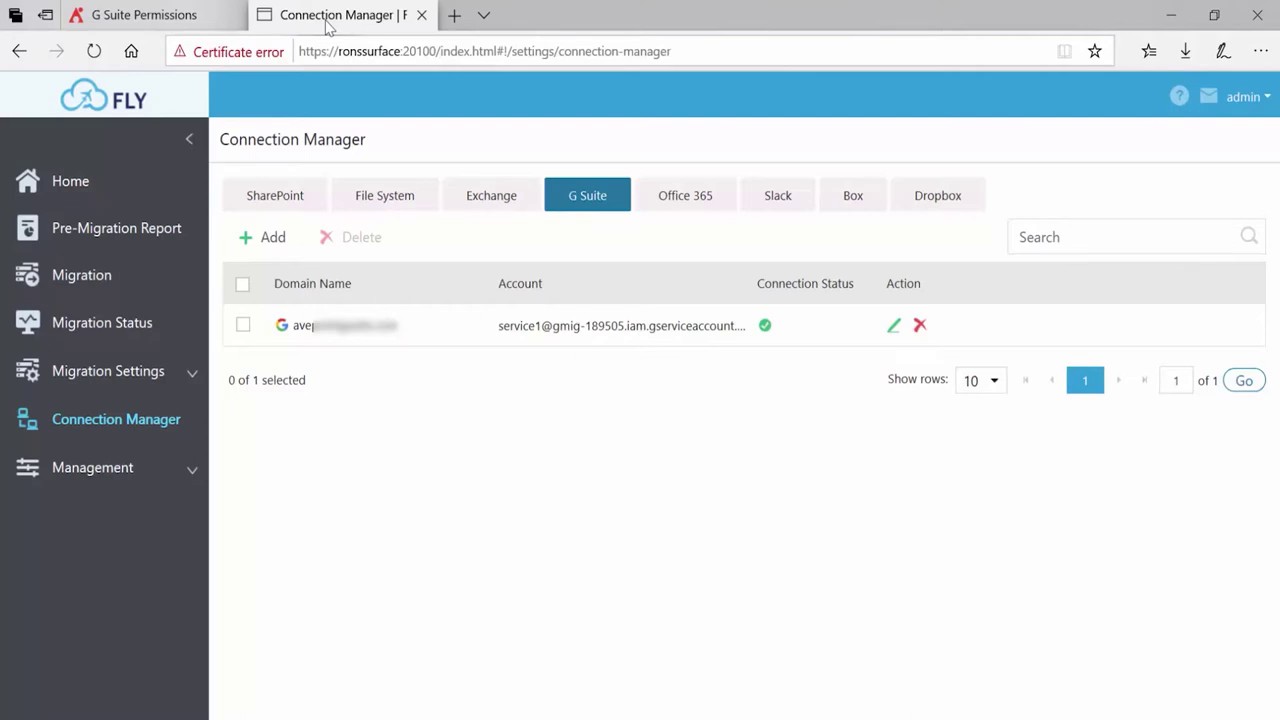
left_click(590, 718)
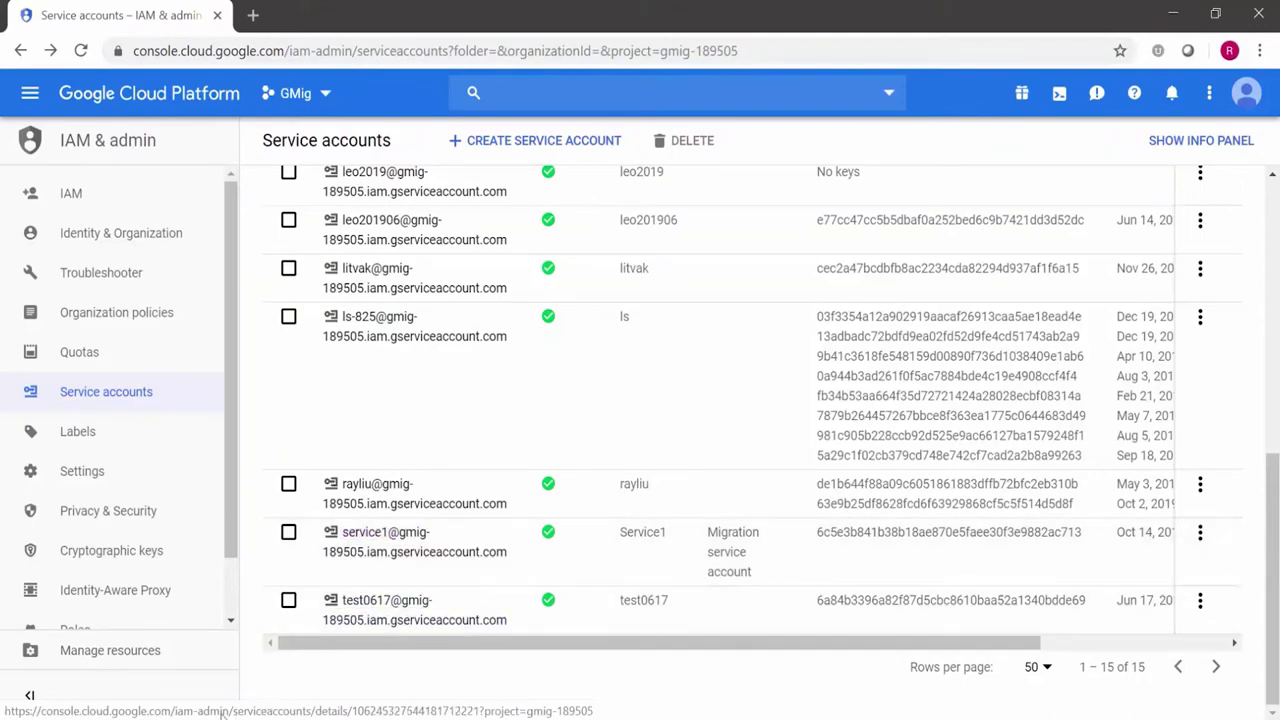
Step: View the downloaded JSON key in Notepad, set it aside, and return to the G Suite Permissions page
left_click(285, 718)
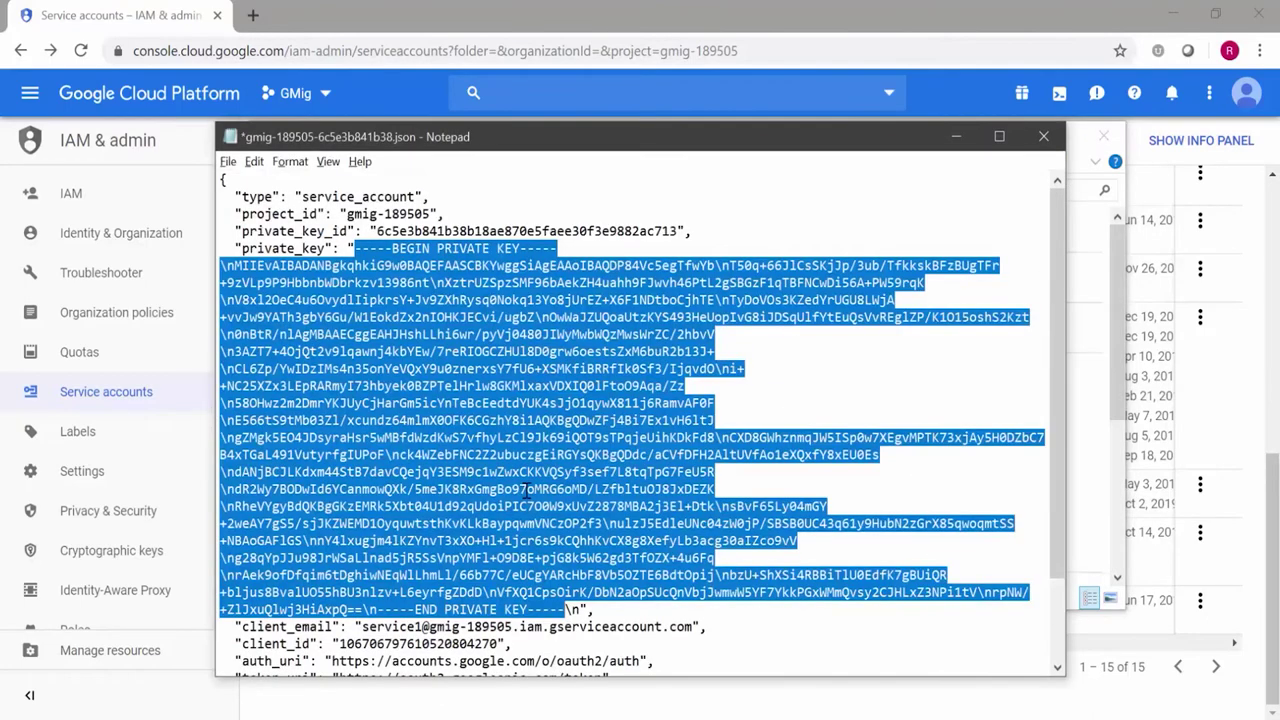
key("ctrl+v")
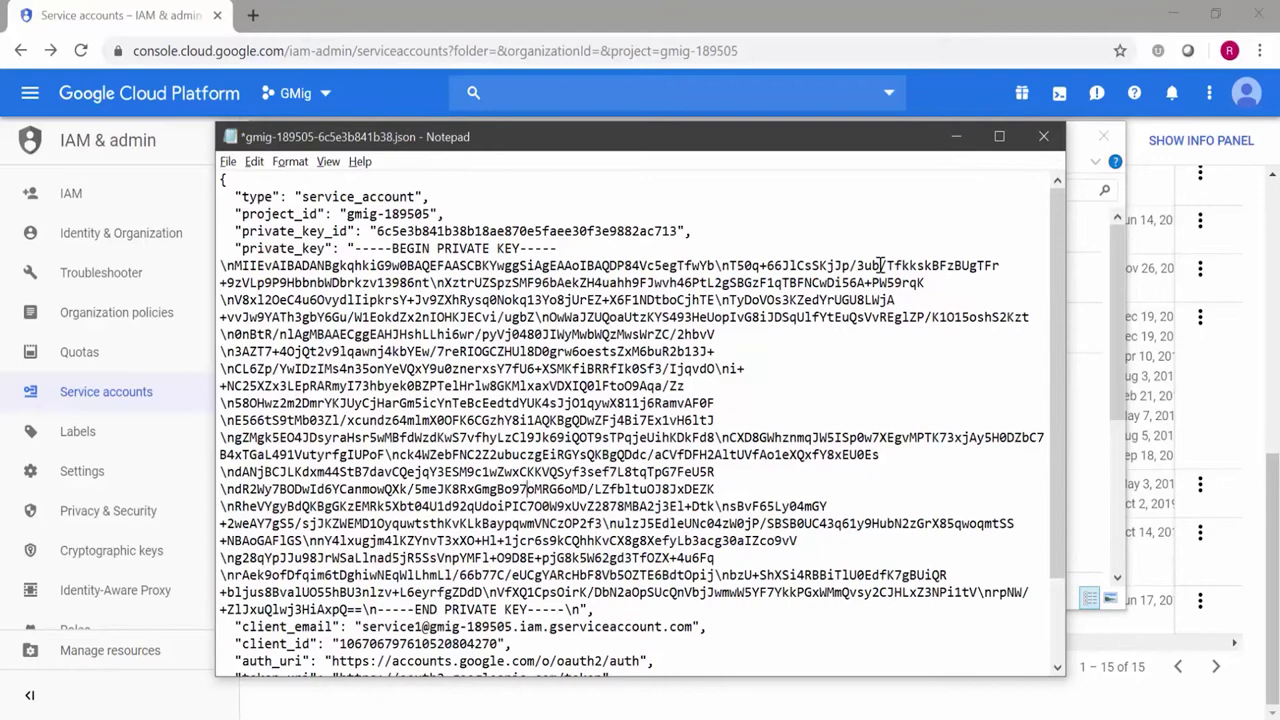
left_click(957, 137)
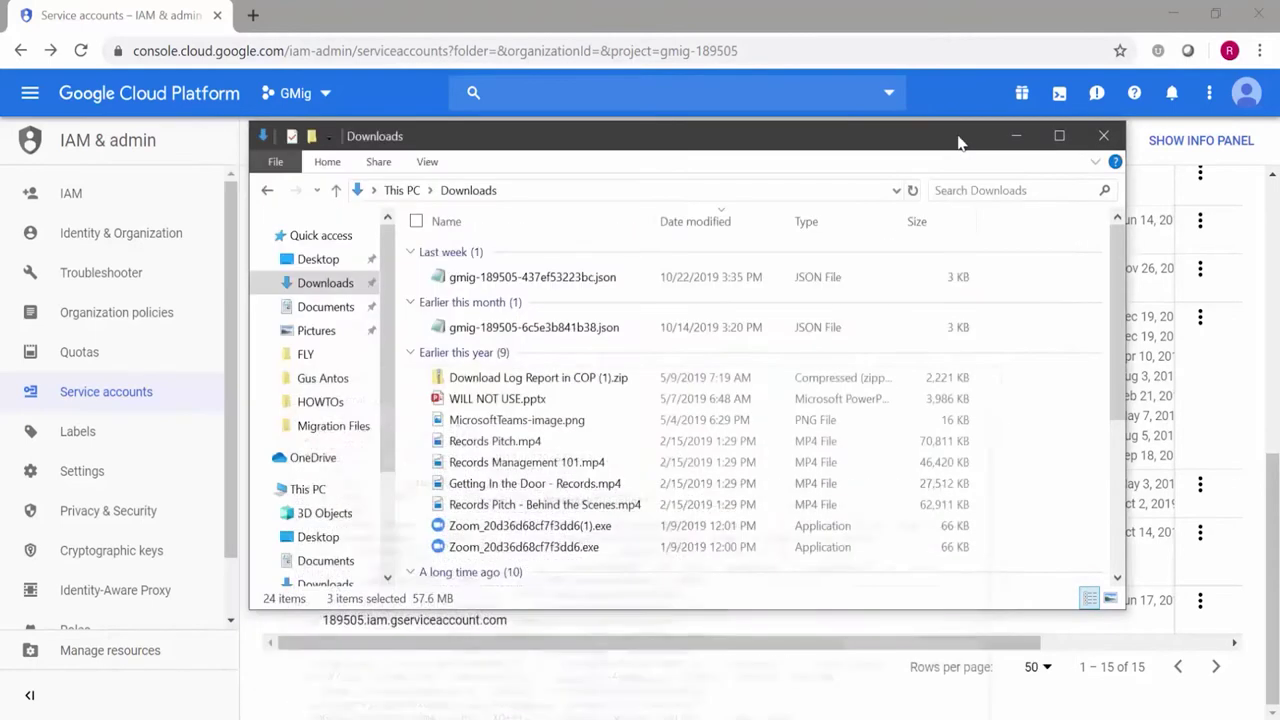
left_click(1016, 137)
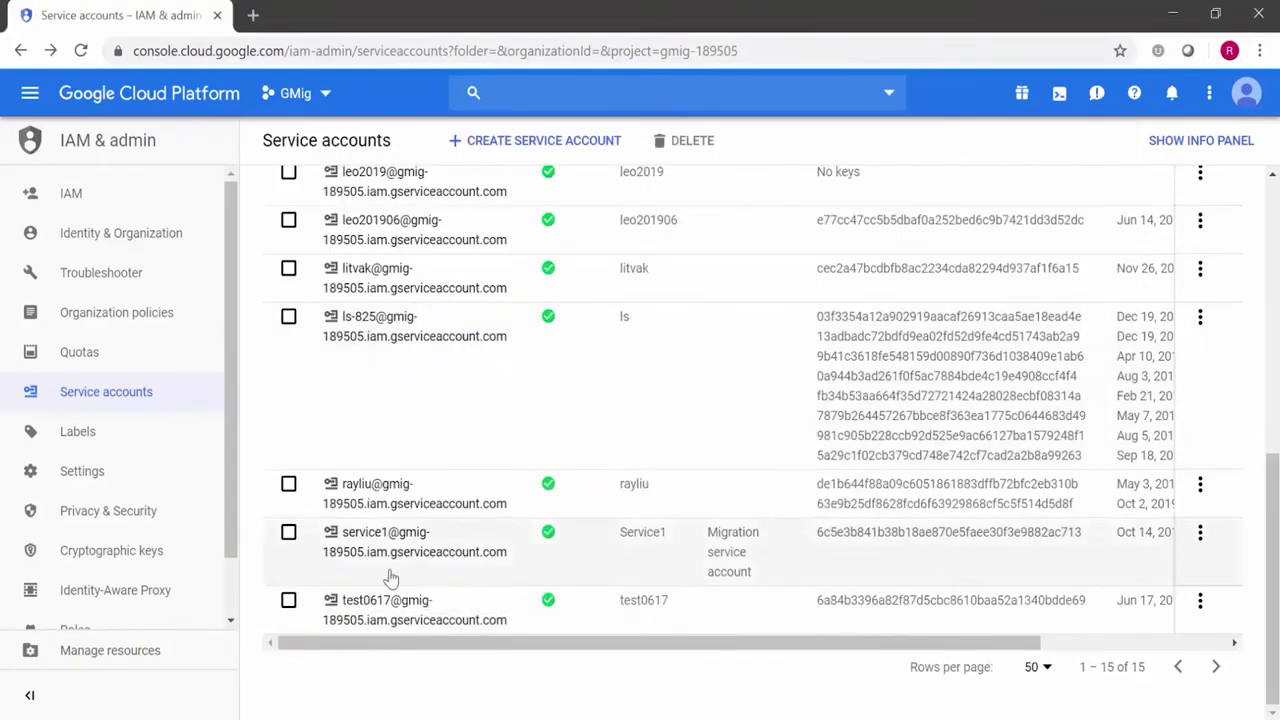
left_click(1199, 540)
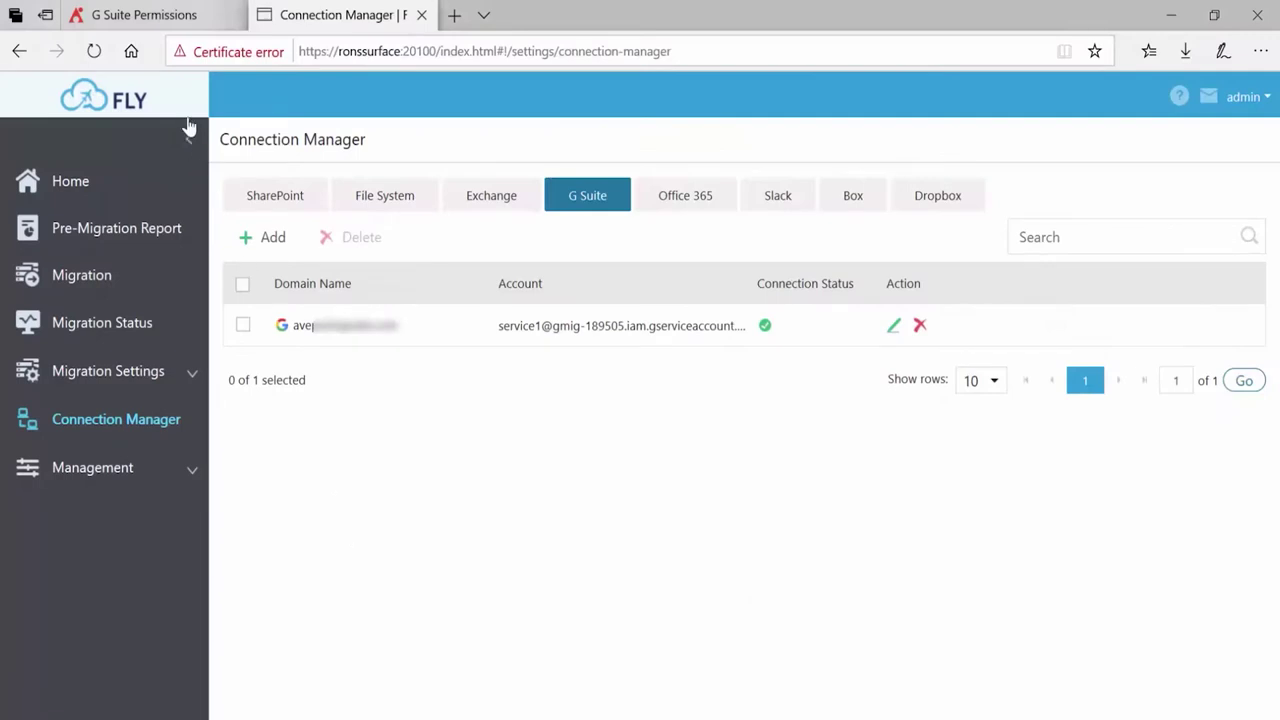
left_click(162, 20)
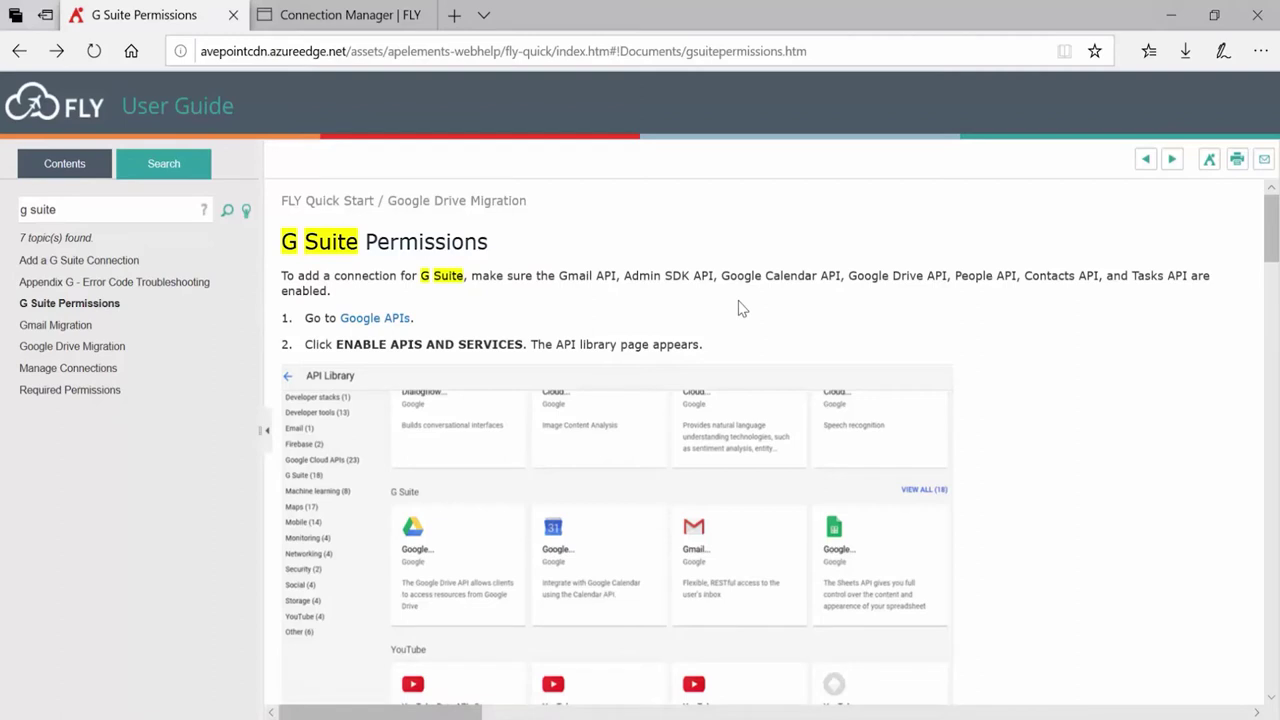
Step: Return to the Connection Manager's G Suite tab listing the one successful connection
left_click(345, 22)
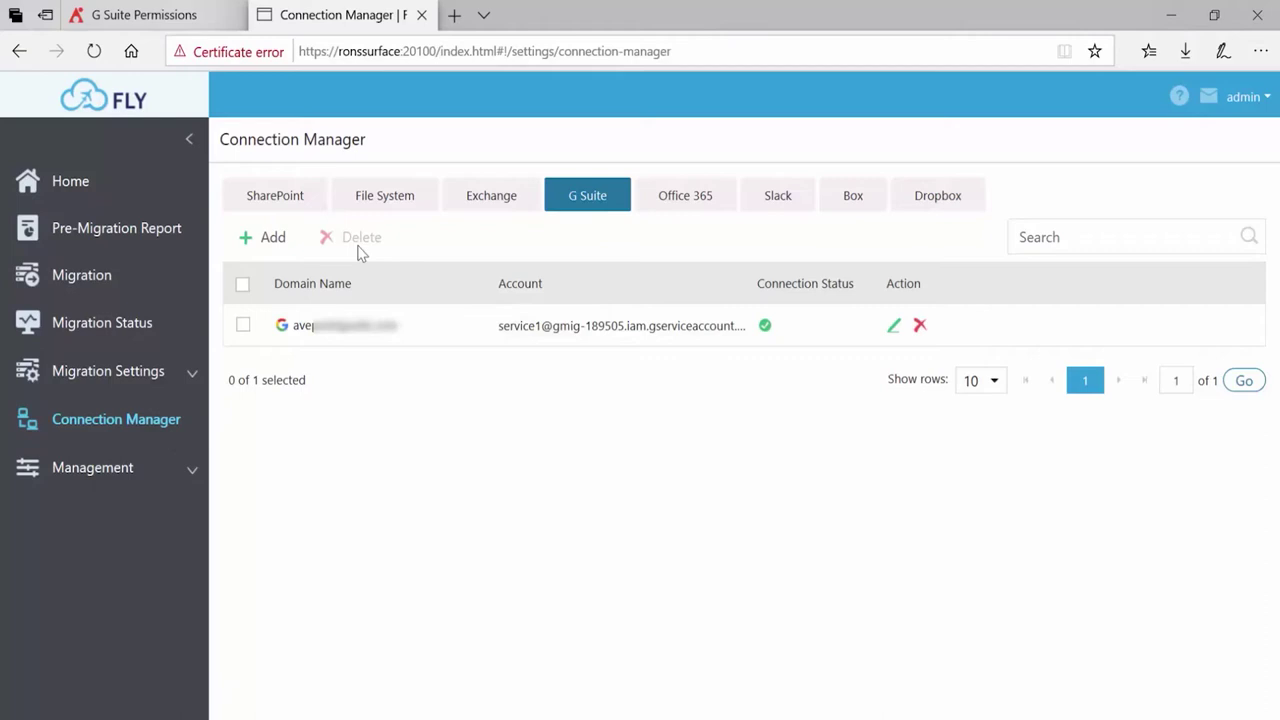
Step: Open a blank Add form for a new G Suite connection
left_click(275, 248)
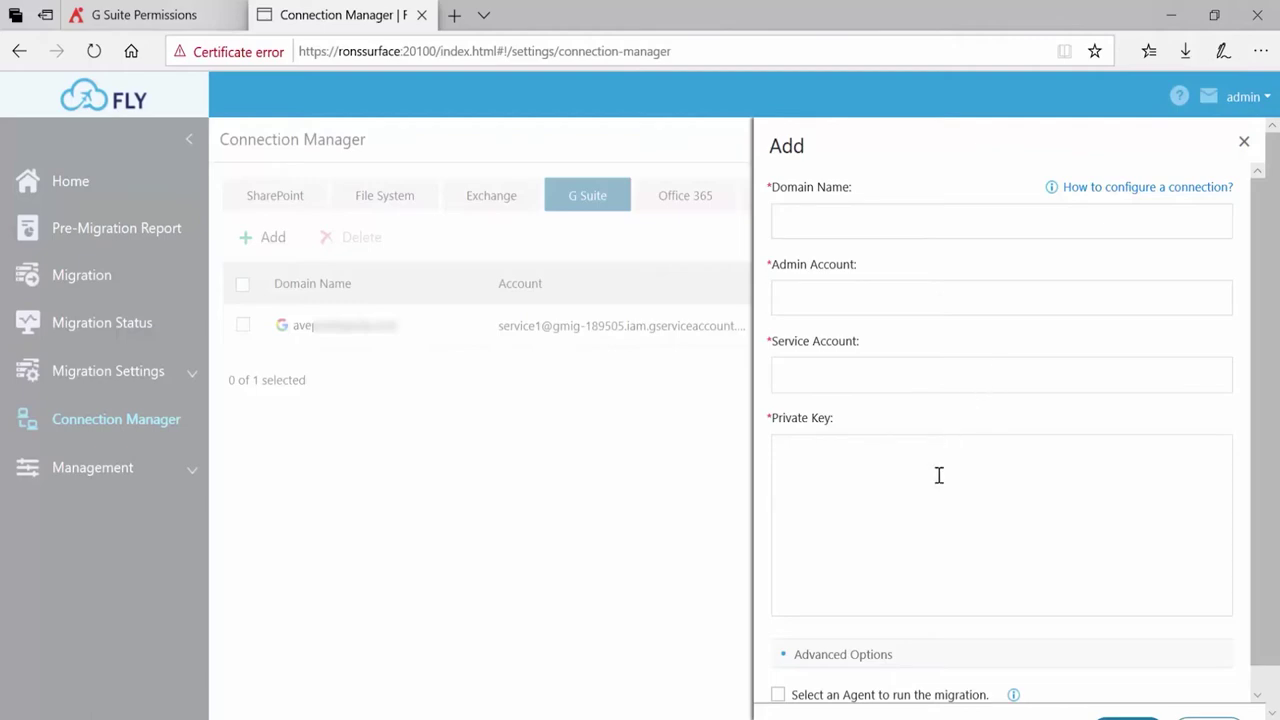
Step: Copy client_email and the private key from gmig-189505-6c5e3b841b38.json, filling domain mydomain.com and the account fields
key("alt+Tab")
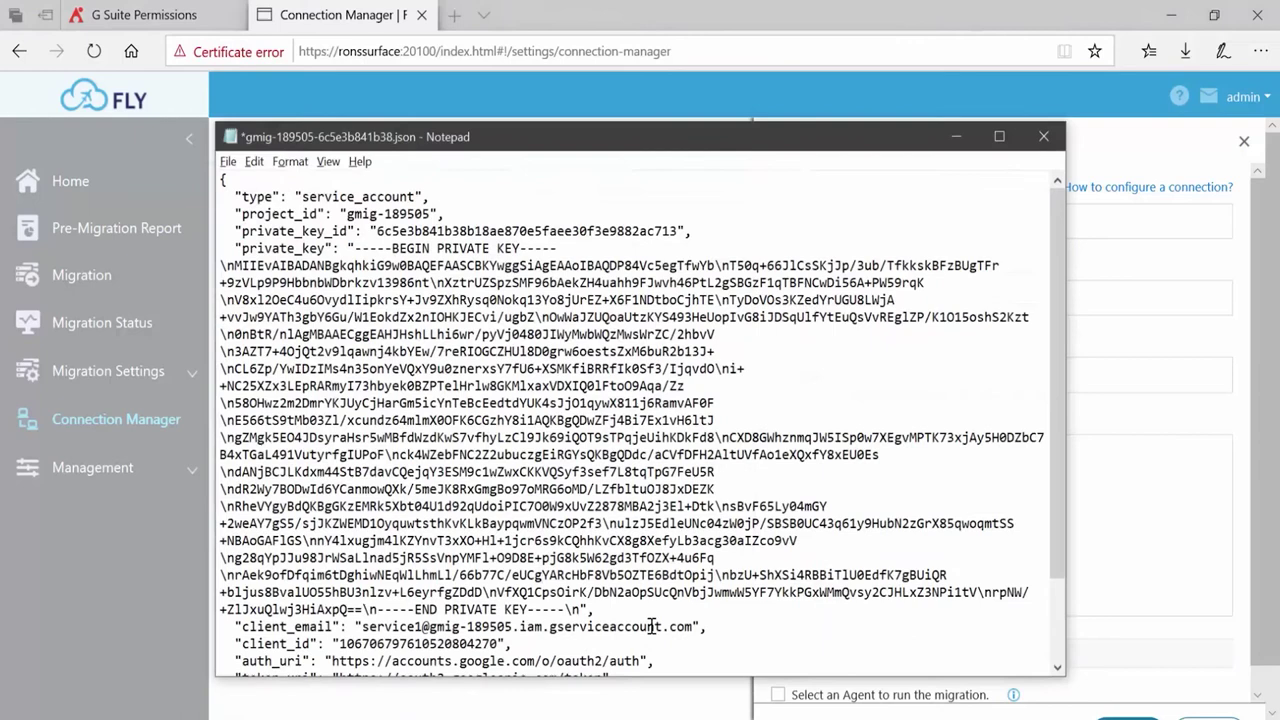
left_click_drag(686, 626, 356, 630)
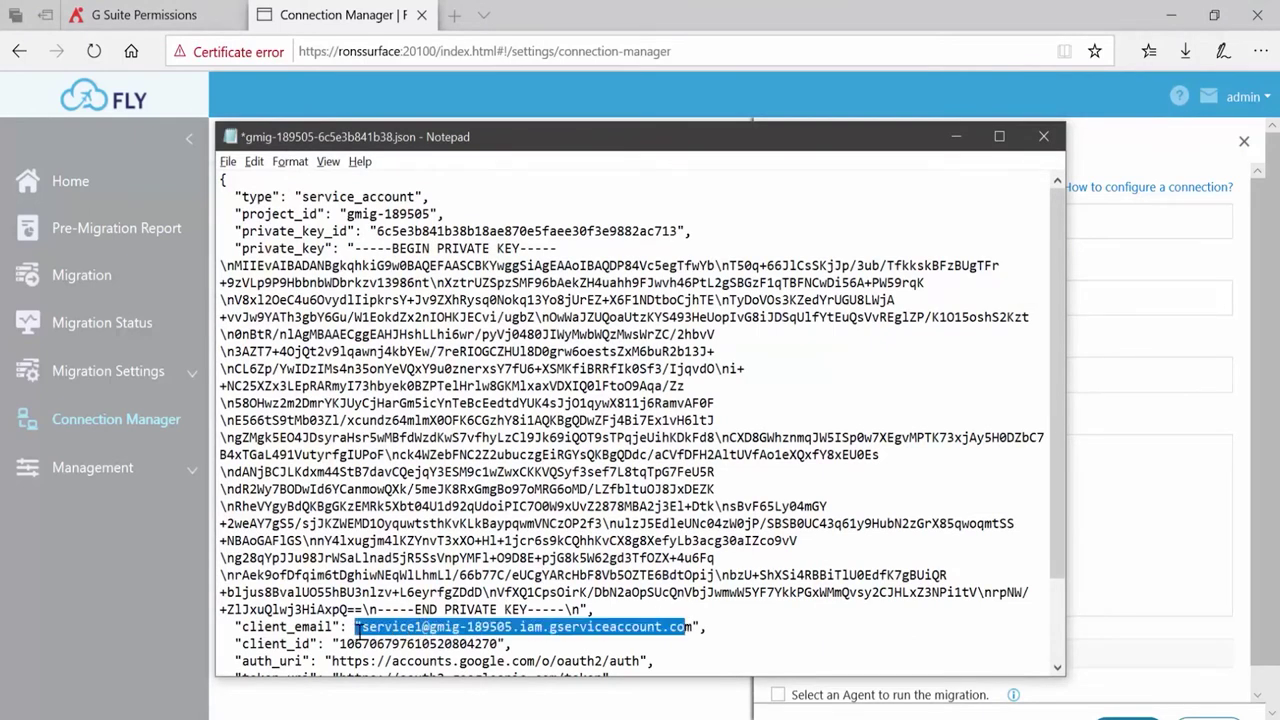
left_click(570, 610)
left_click_drag(570, 610, 358, 258)
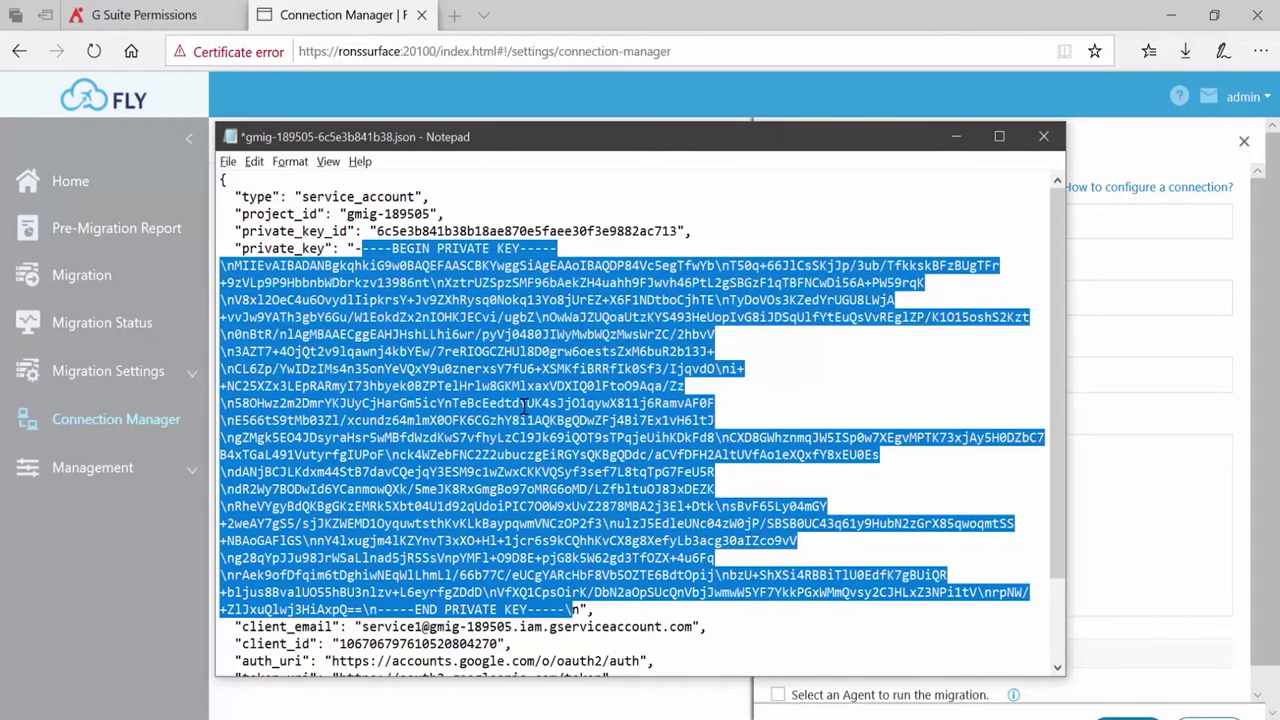
left_click(1097, 311)
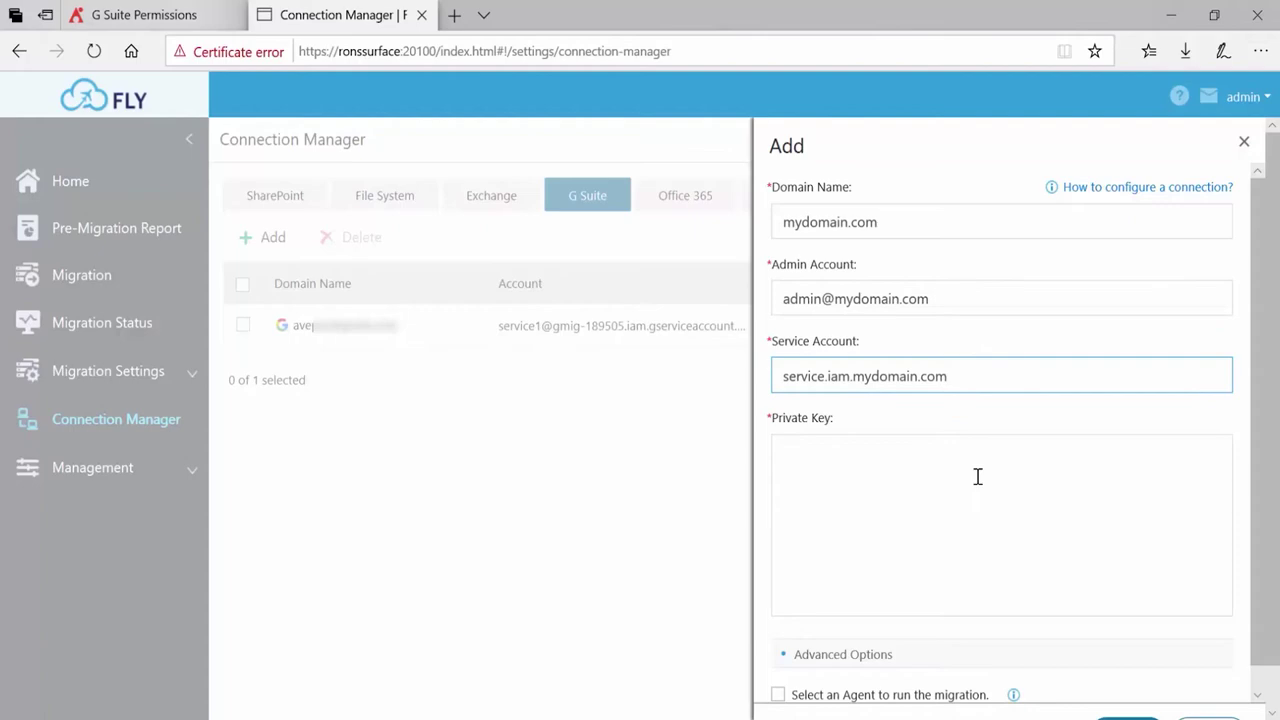
key("alt+Tab")
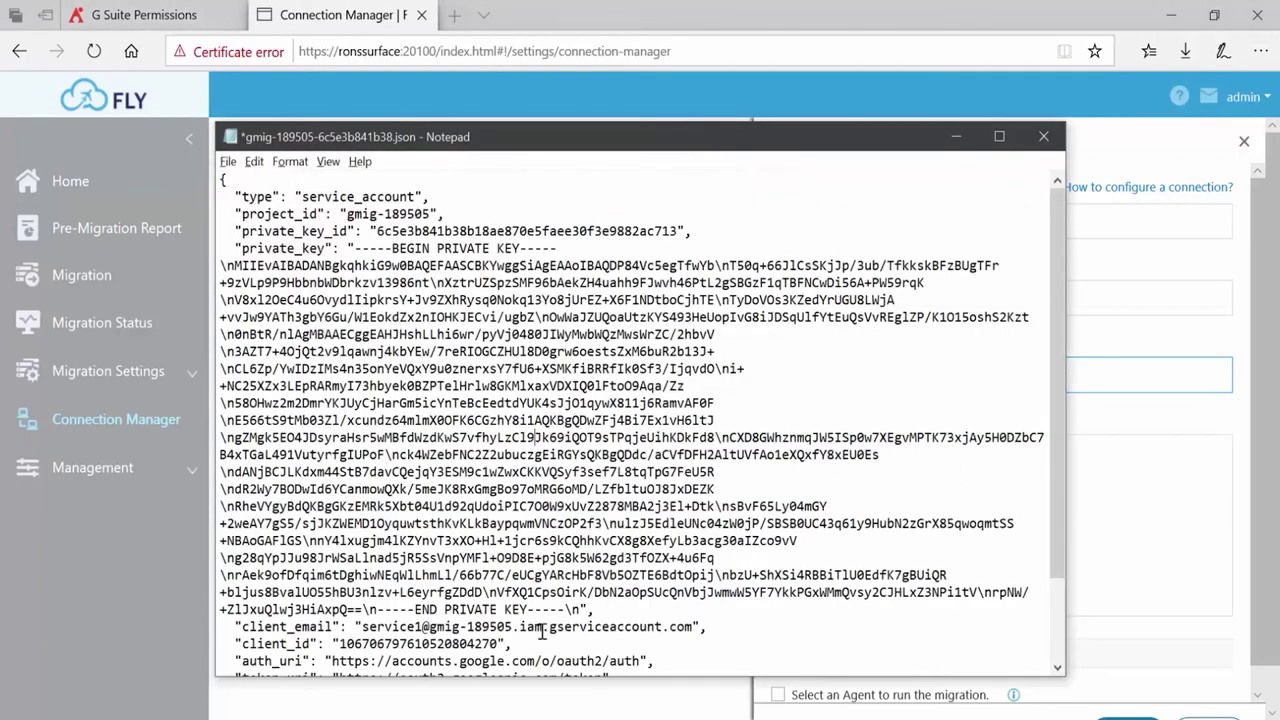
left_click_drag(564, 609, 356, 250)
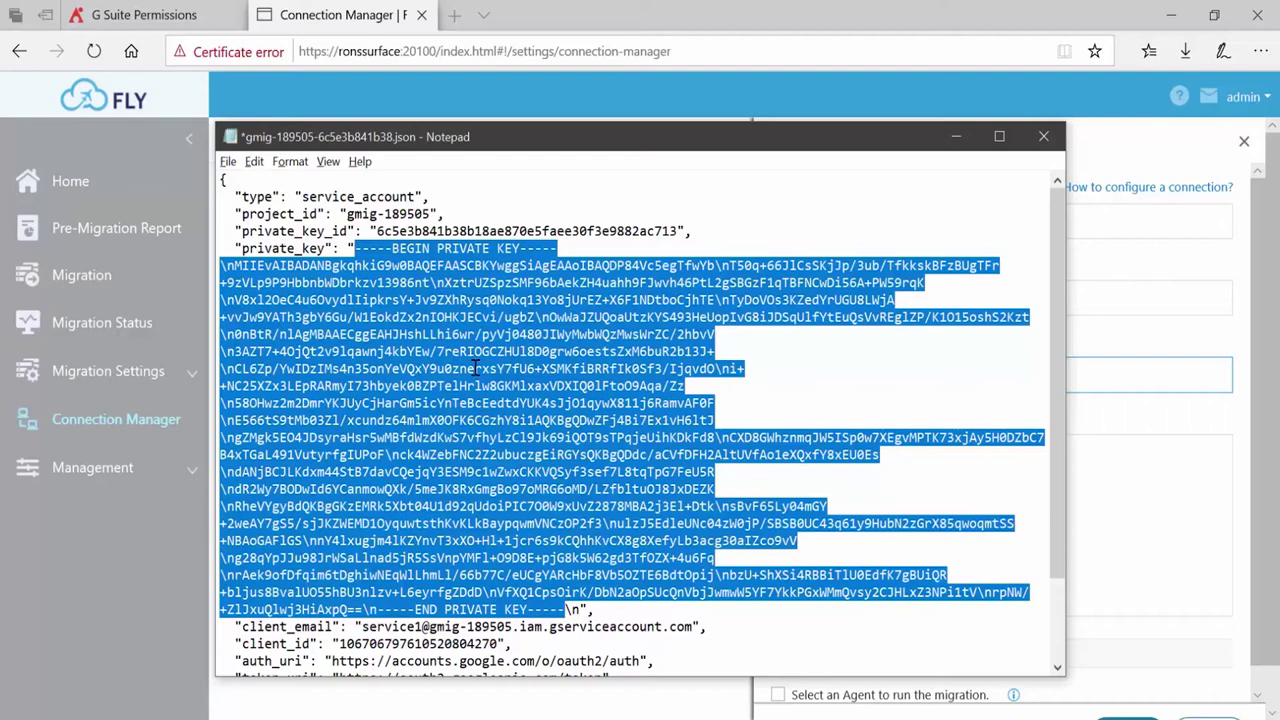
Step: Paste the private key into the form and choose agent RonsSurface to run the migration
left_click(1119, 430)
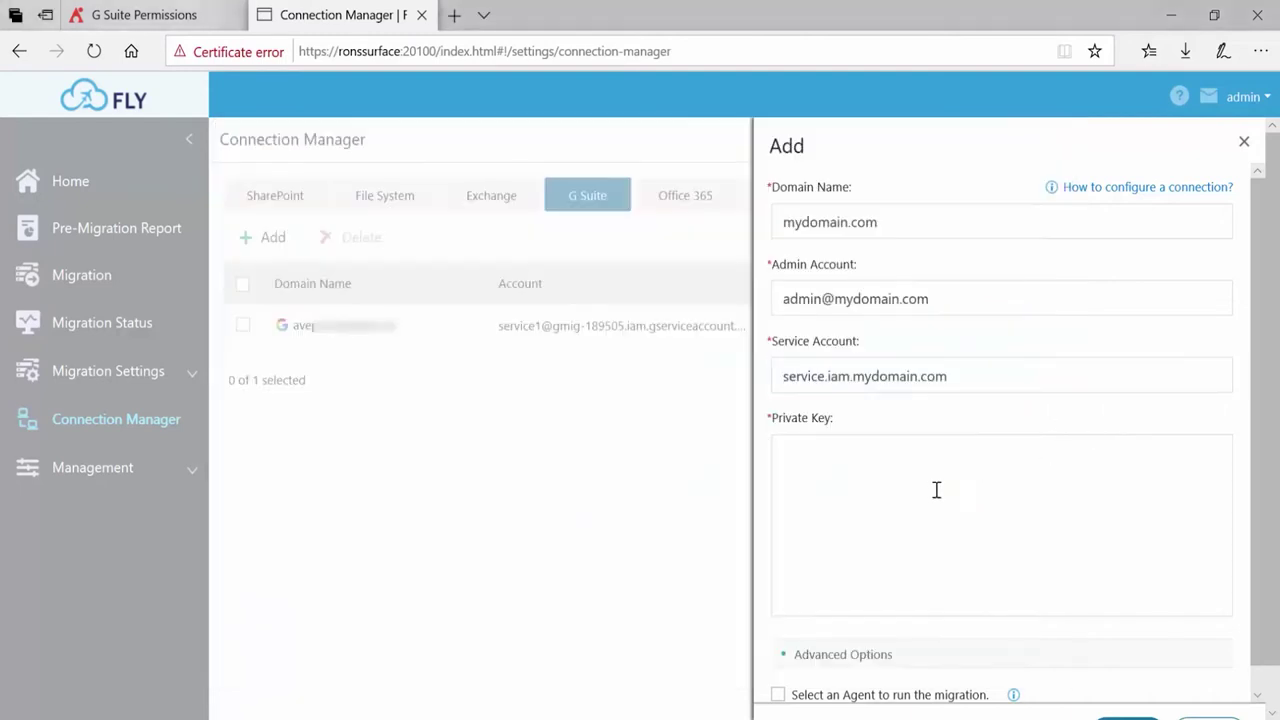
left_click(935, 490)
key("ctrl+v")
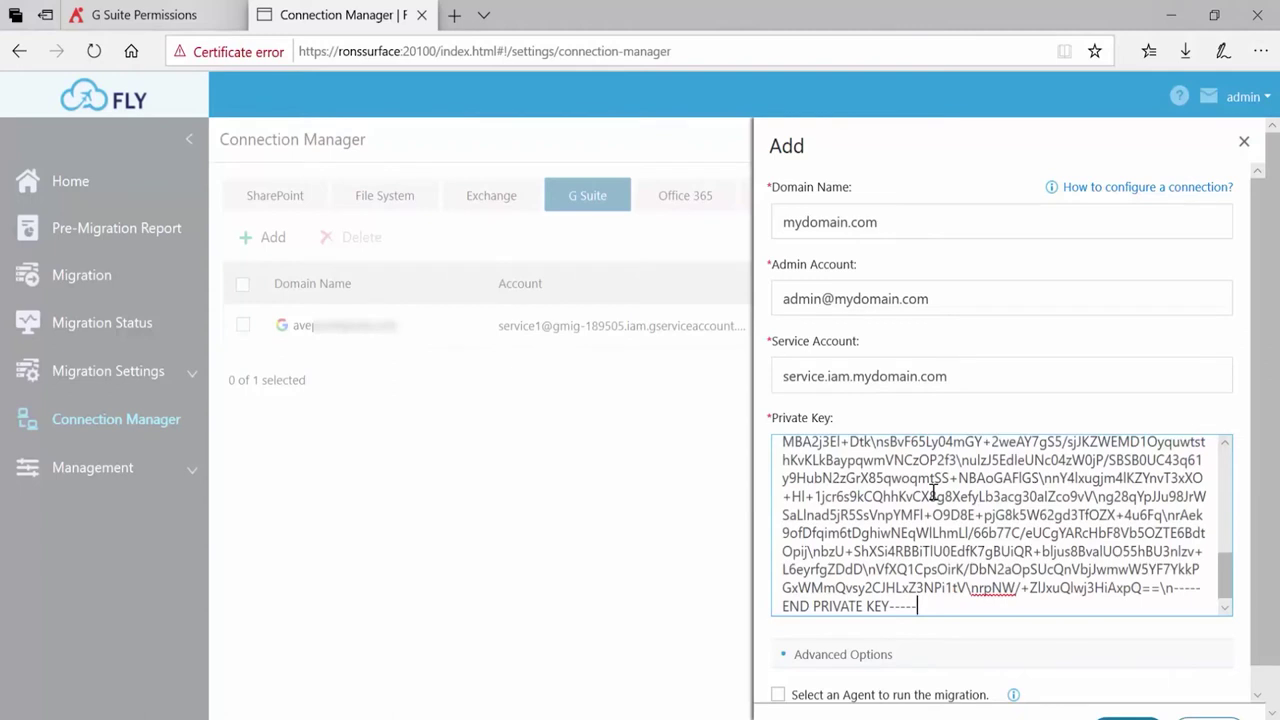
scroll(933, 492, "down", 2)
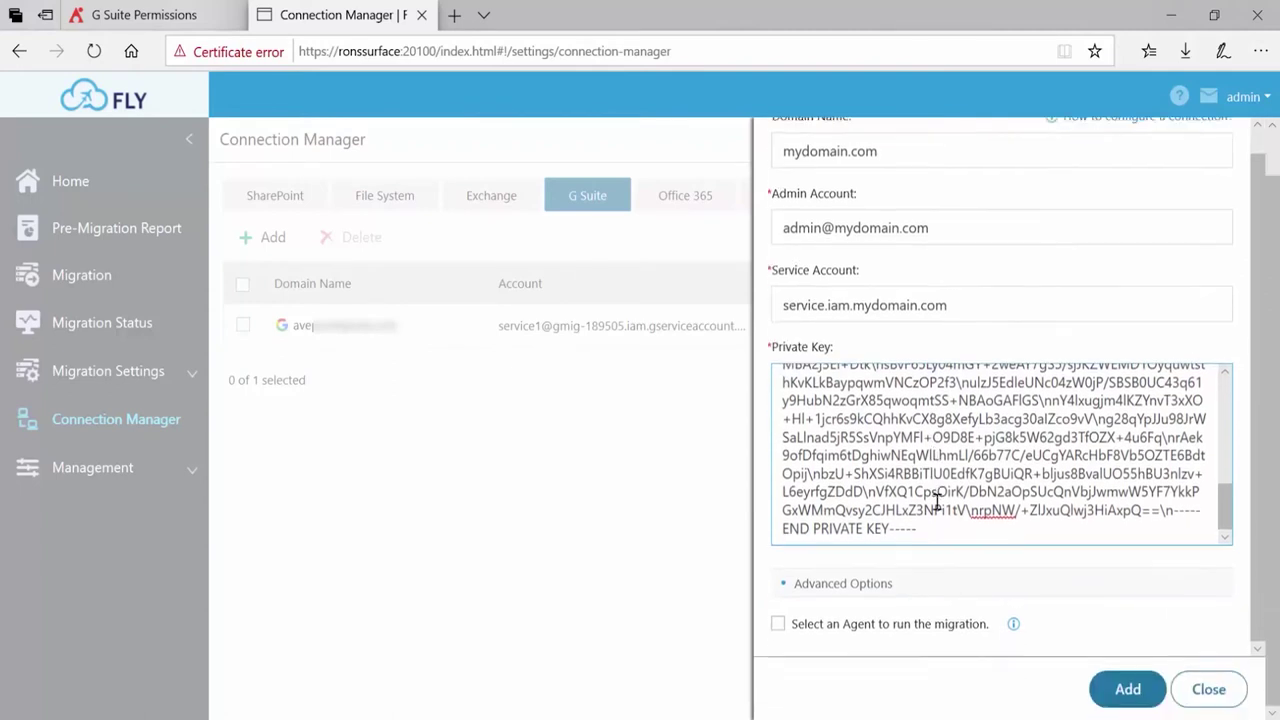
left_click(889, 625)
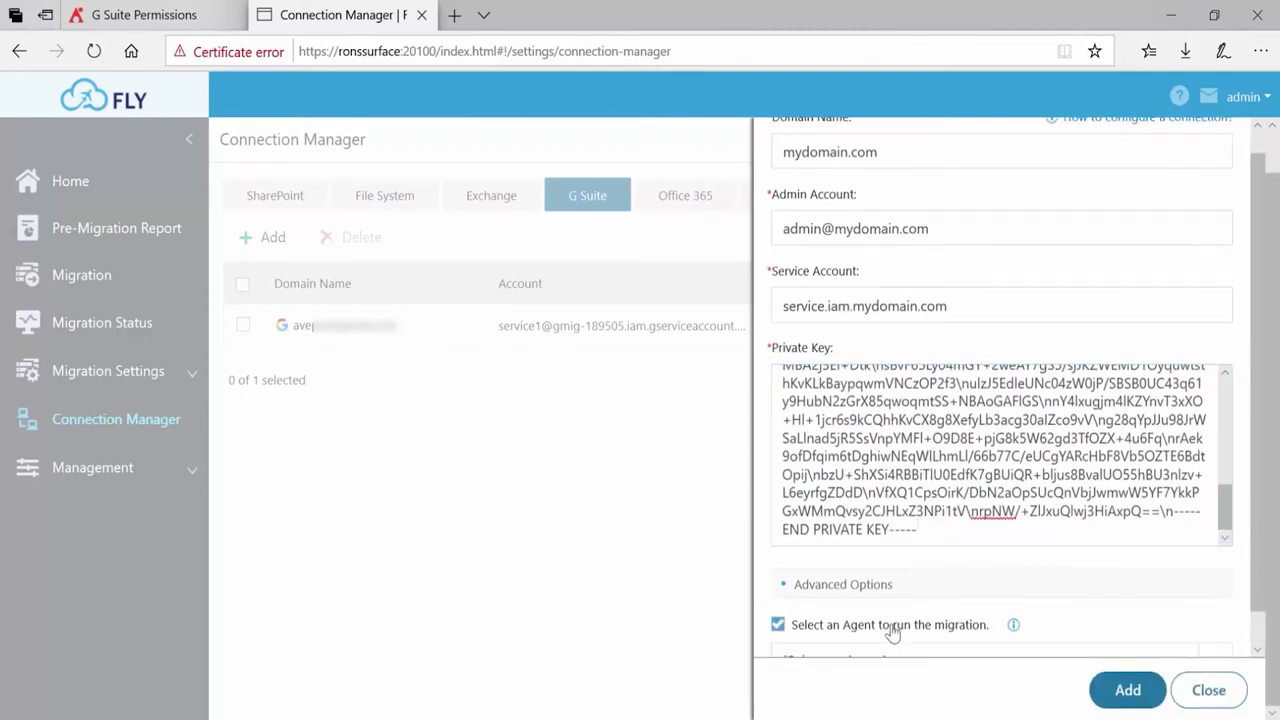
scroll(889, 630, "down", 1)
left_click(891, 628)
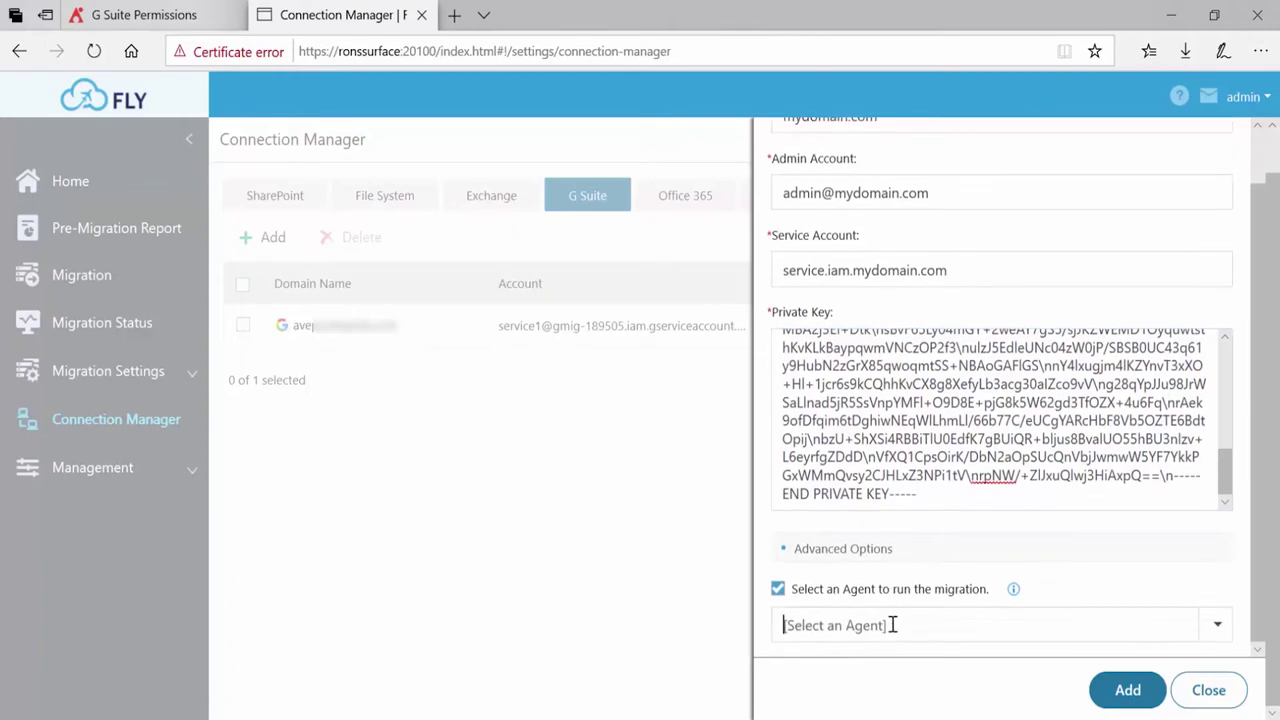
left_click(1219, 628)
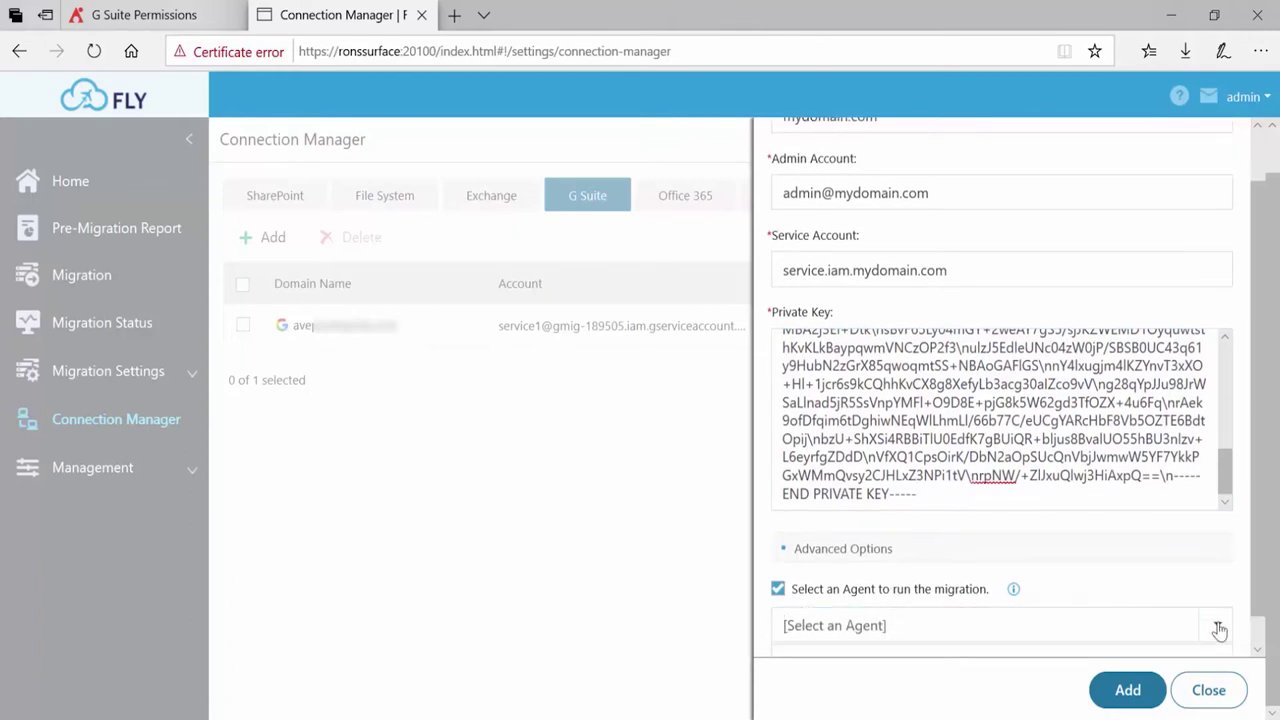
scroll(1052, 606, "down", 1)
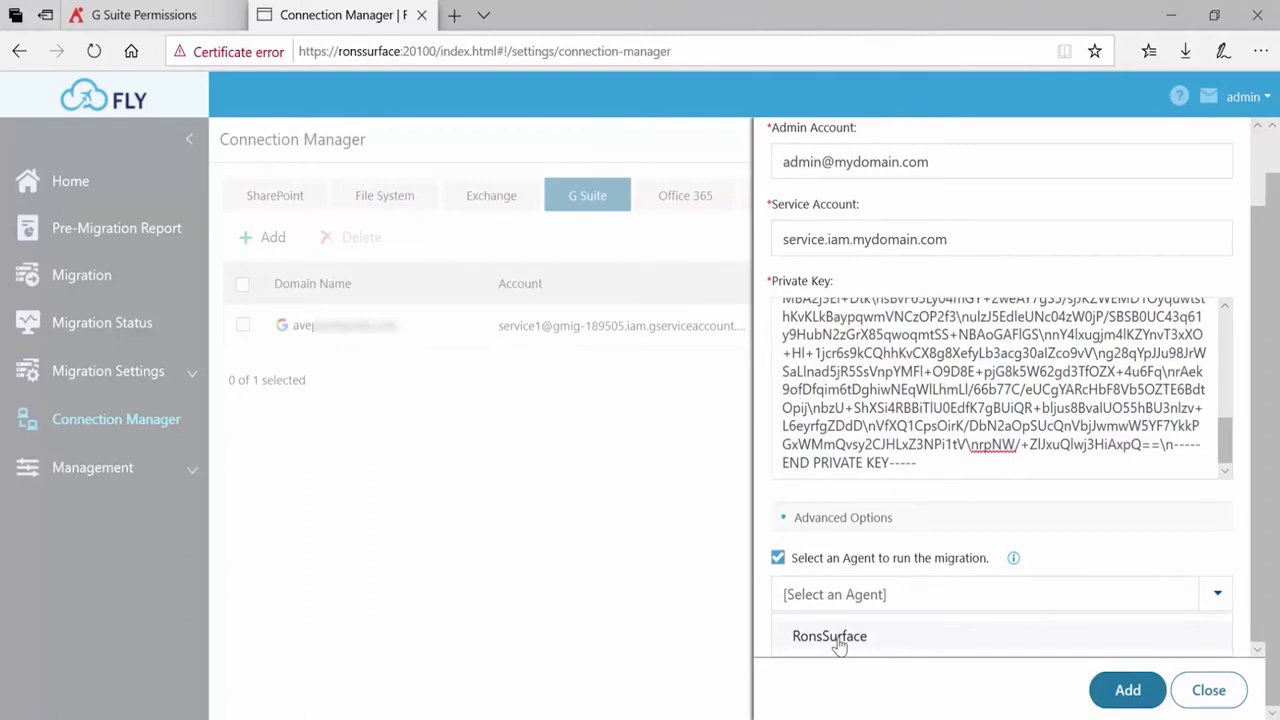
left_click(829, 637)
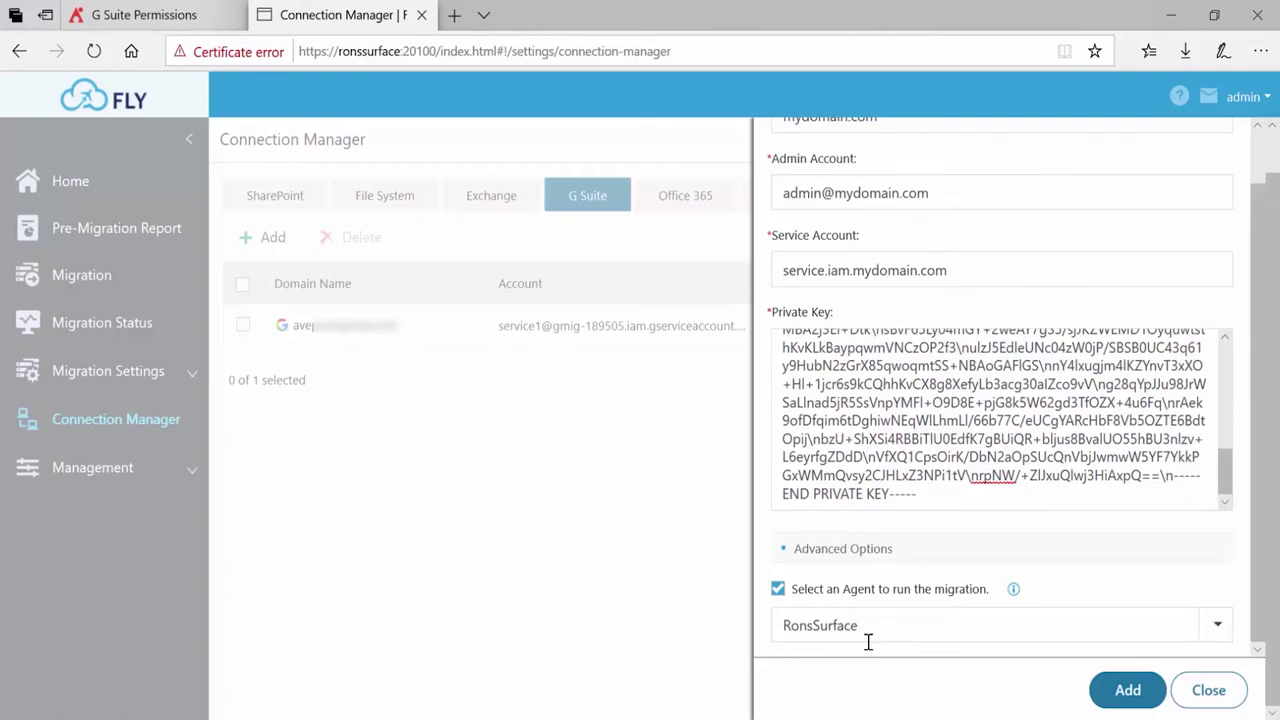
scroll(868, 531, "up", 1)
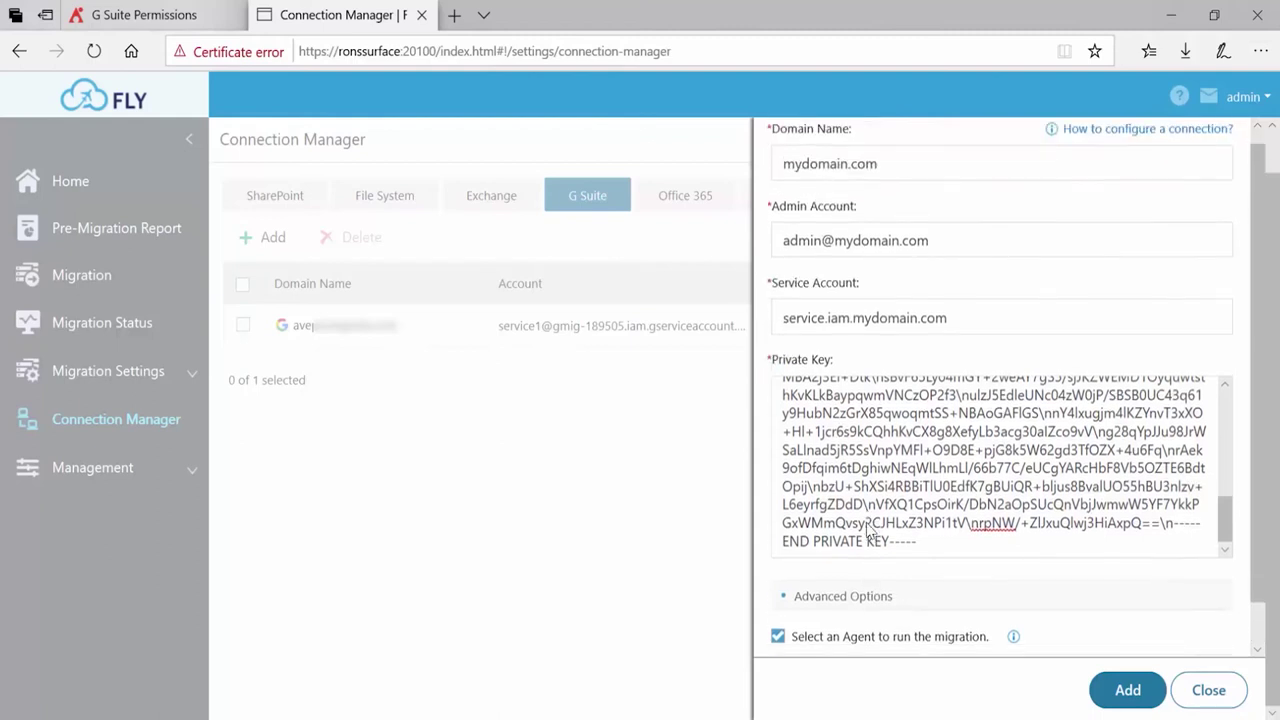
Step: Close the Add form without saving and select the existing G Suite connection row
scroll(868, 536, "down", 1)
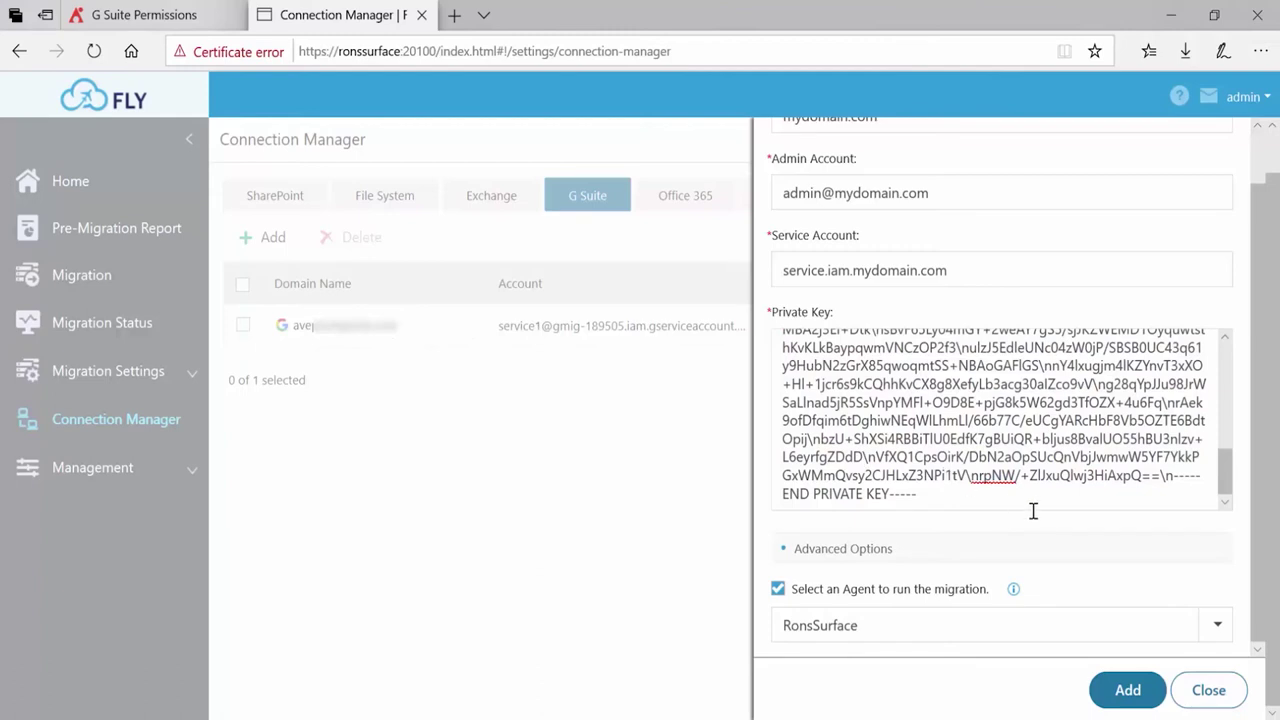
left_click(1204, 694)
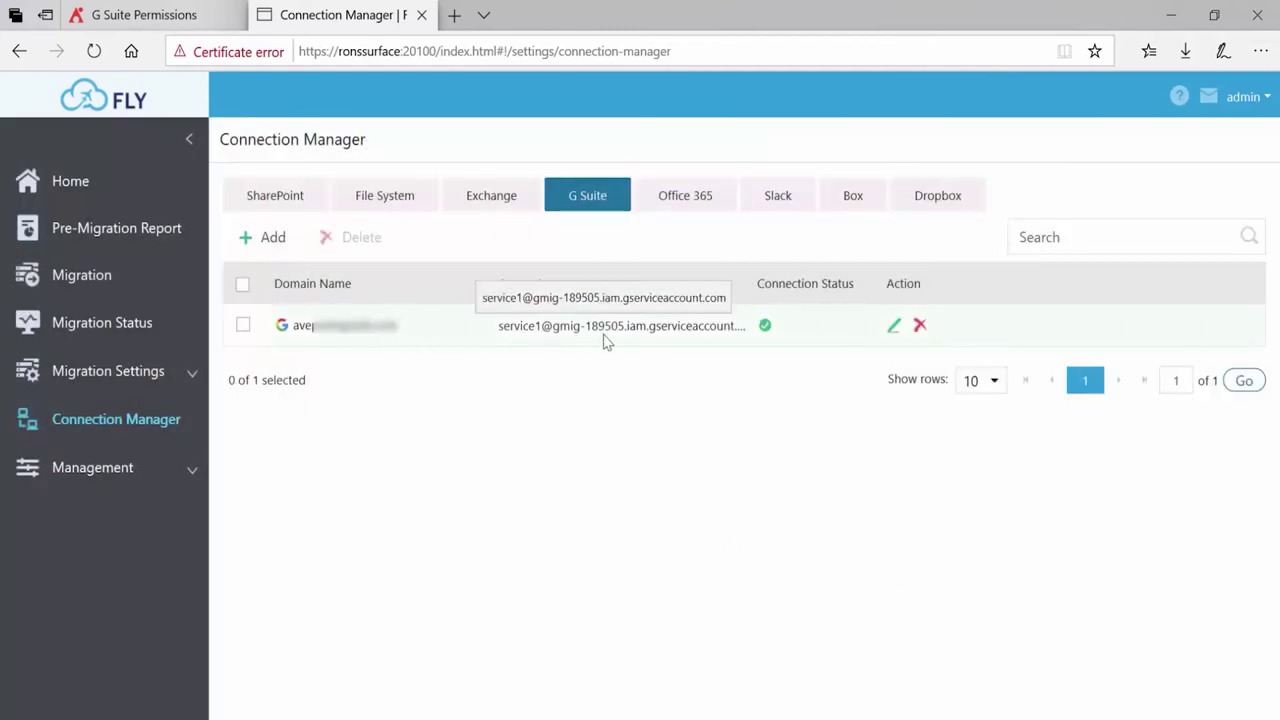
left_click(607, 340)
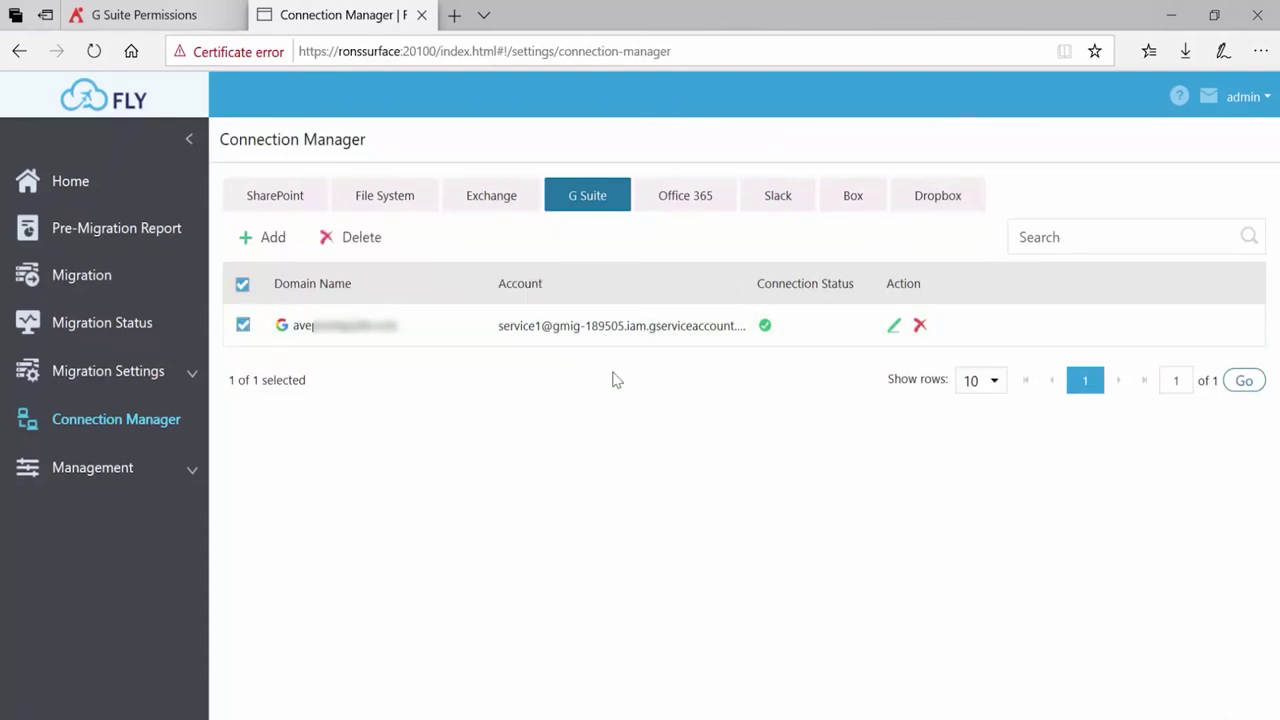
left_click(896, 328)
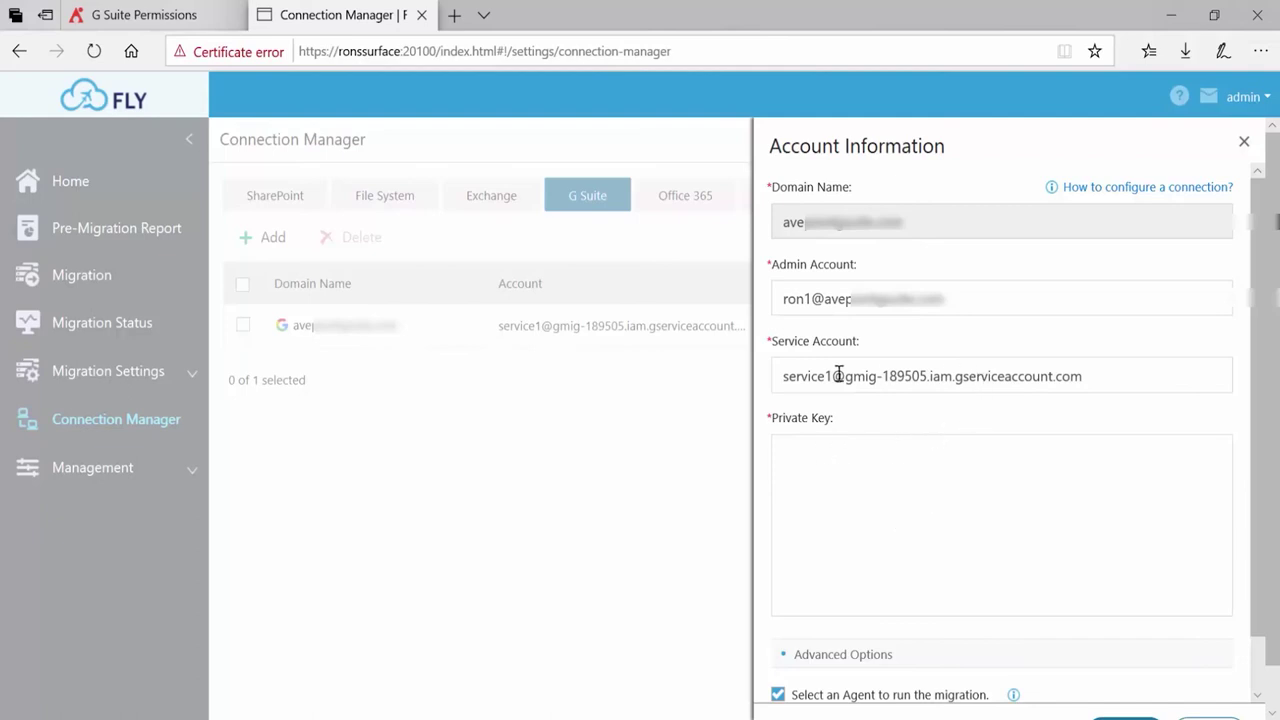
scroll(946, 540, "down", 2)
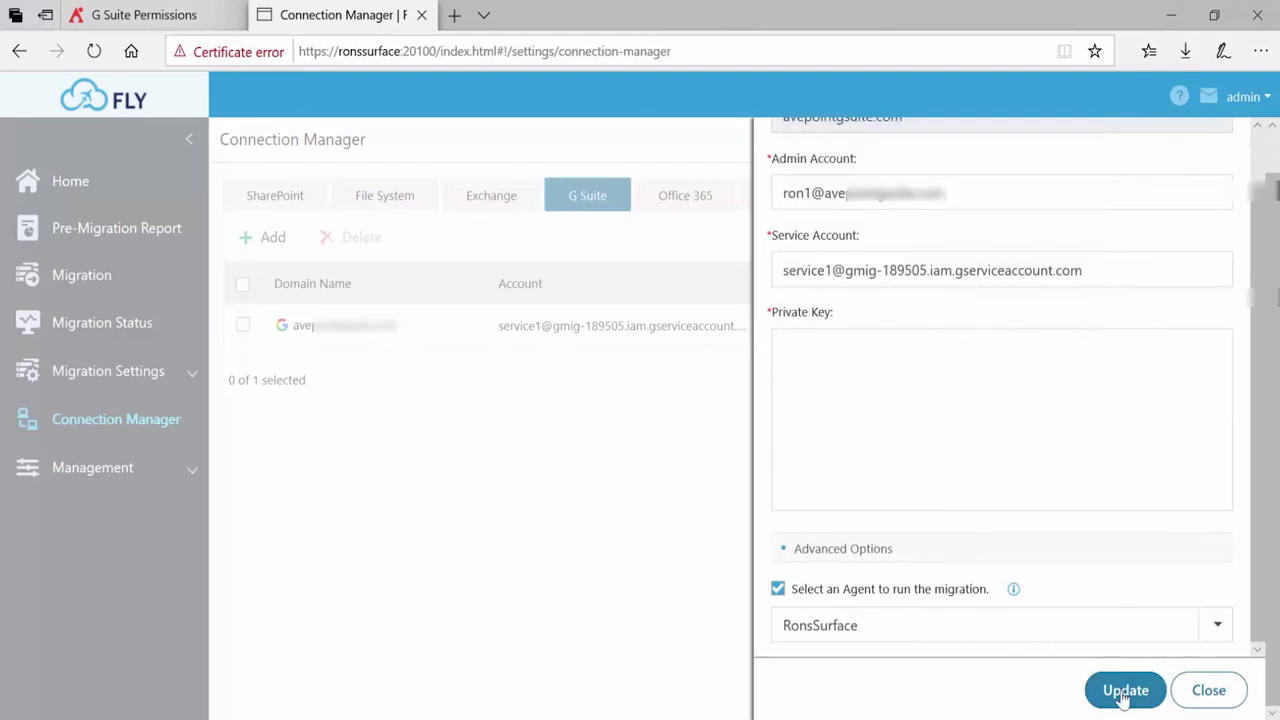
left_click(1206, 692)
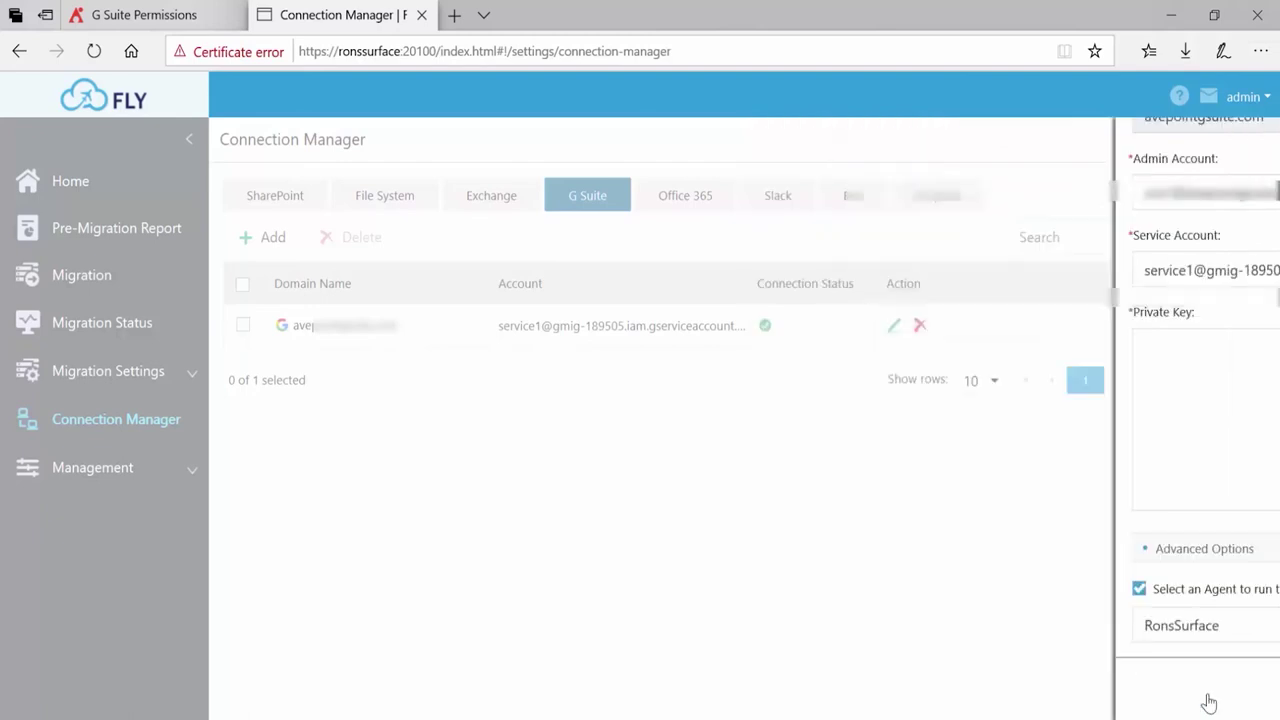